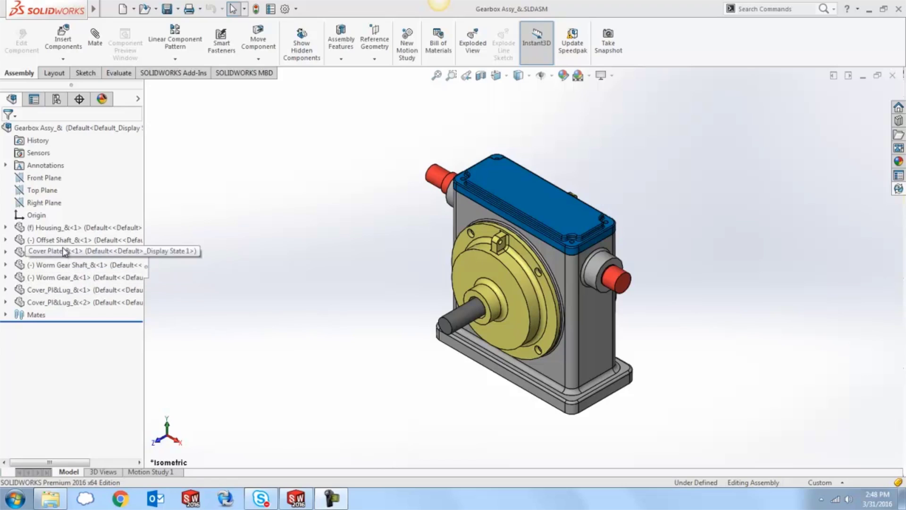
Step: Insert a new virtual subassembly and move Worm Gear Shaft, Worm Gear and both Cover_Pl&Lug parts into it
{"action": "left_click", "coordinate": [62, 60]}
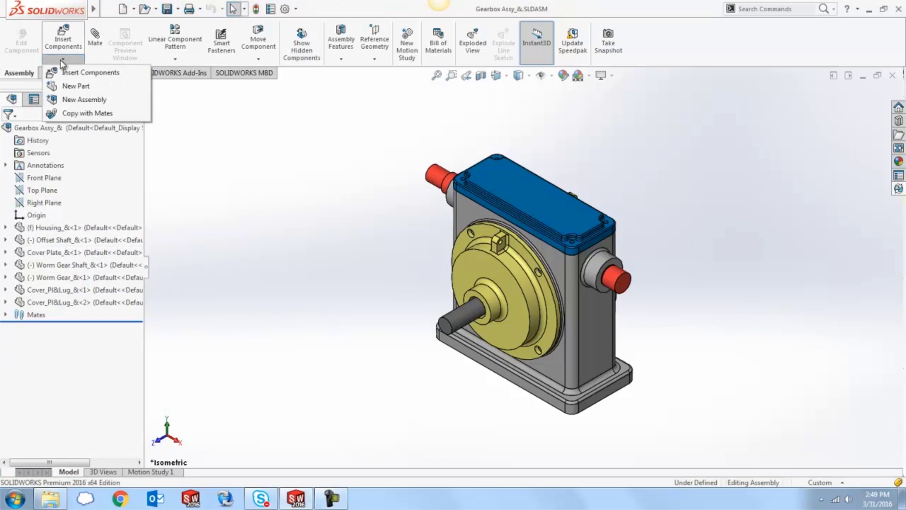
{"action": "left_click", "coordinate": [73, 99]}
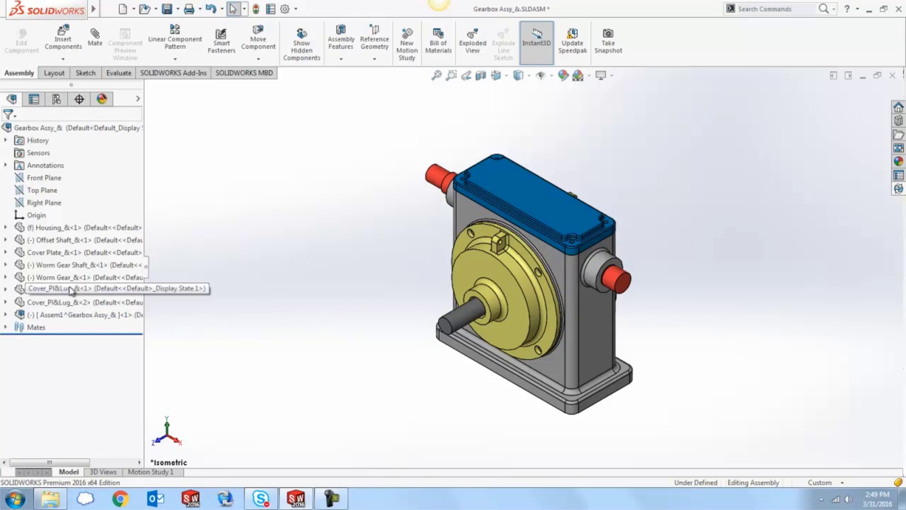
{"action": "left_click", "coordinate": [64, 265]}
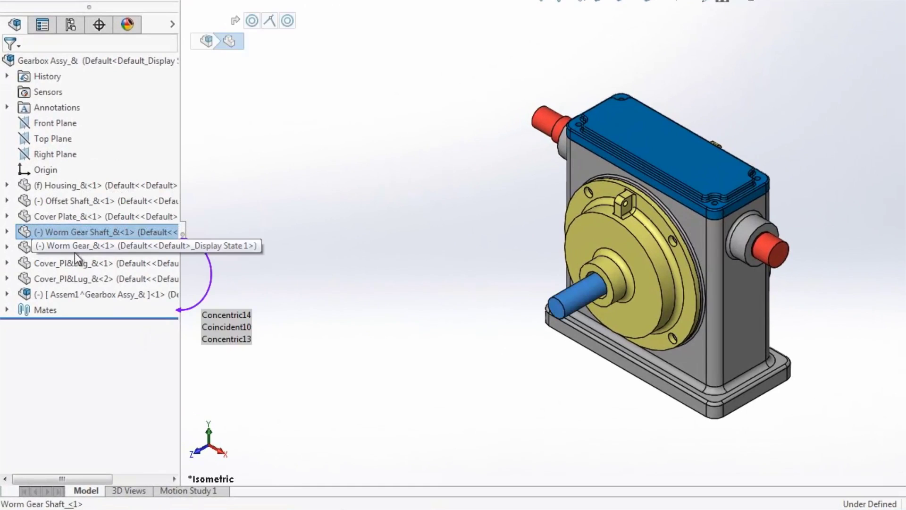
{"action": "left_click", "coordinate": [67, 279], "text": "shift"}
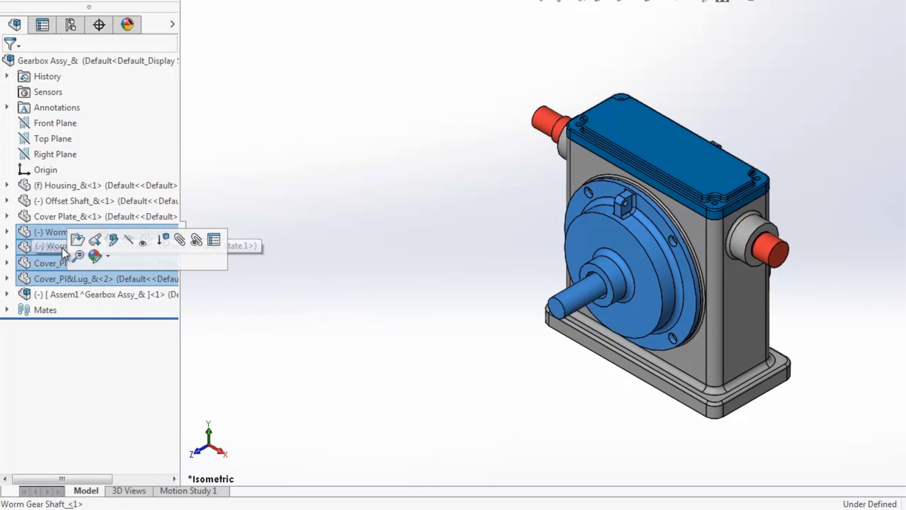
{"action": "left_click_drag", "start_coordinate": [61, 247], "coordinate": [61, 293]}
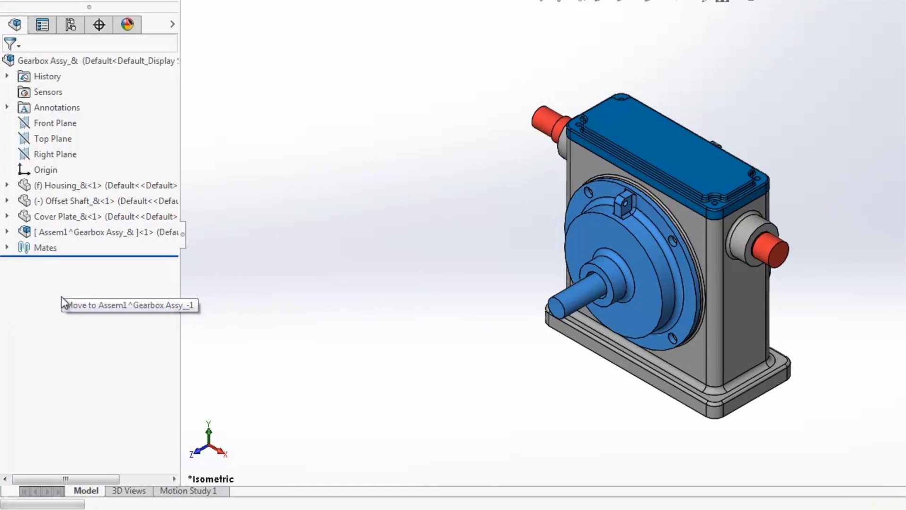
Step: Rename the new Assem1 subassembly to 'Worm Gear Assy'
{"action": "left_click", "coordinate": [50, 233]}
{"action": "right_click", "coordinate": [50, 233]}
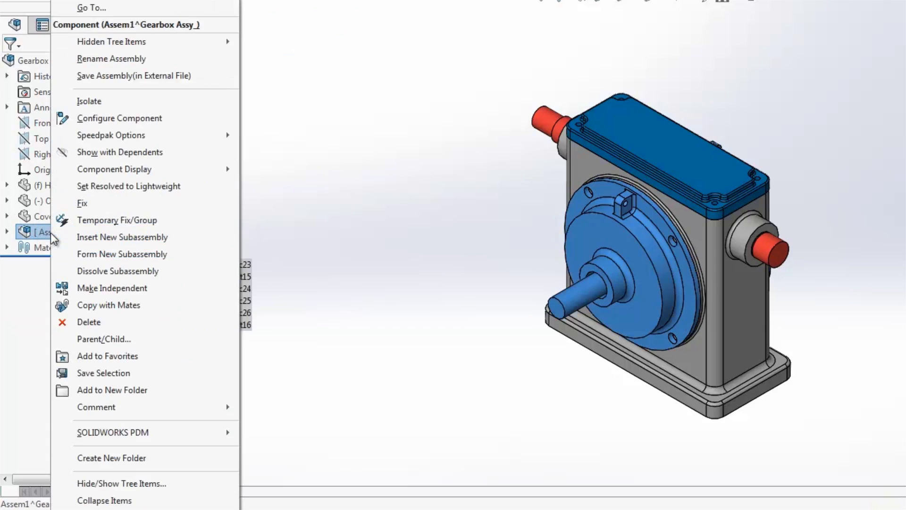
{"action": "left_click", "coordinate": [110, 64]}
{"action": "type", "text": "W"}
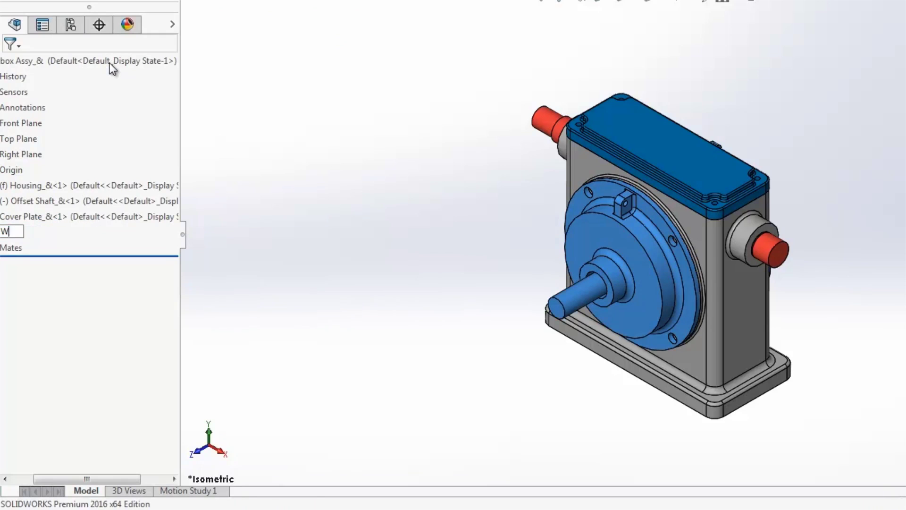
{"action": "type", "text": "orm Gear A"}
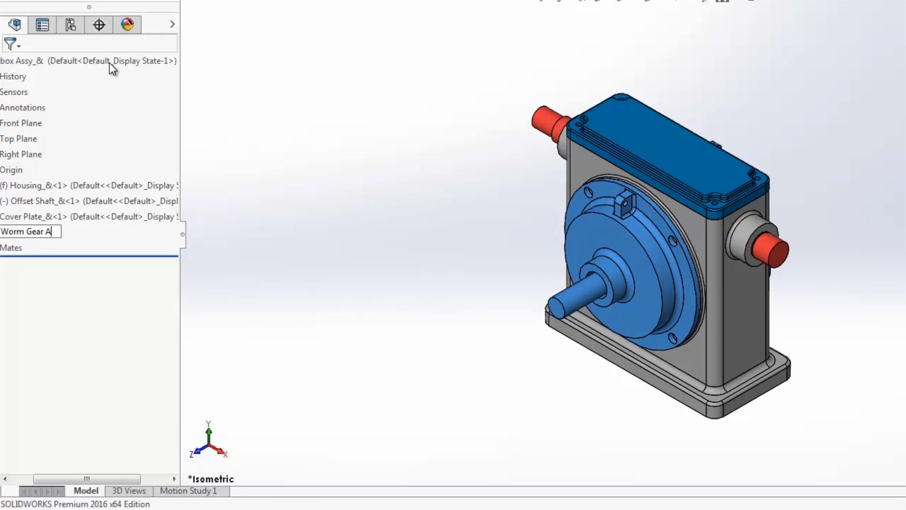
{"action": "type", "text": "ssy"}
{"action": "key", "text": "Return"}
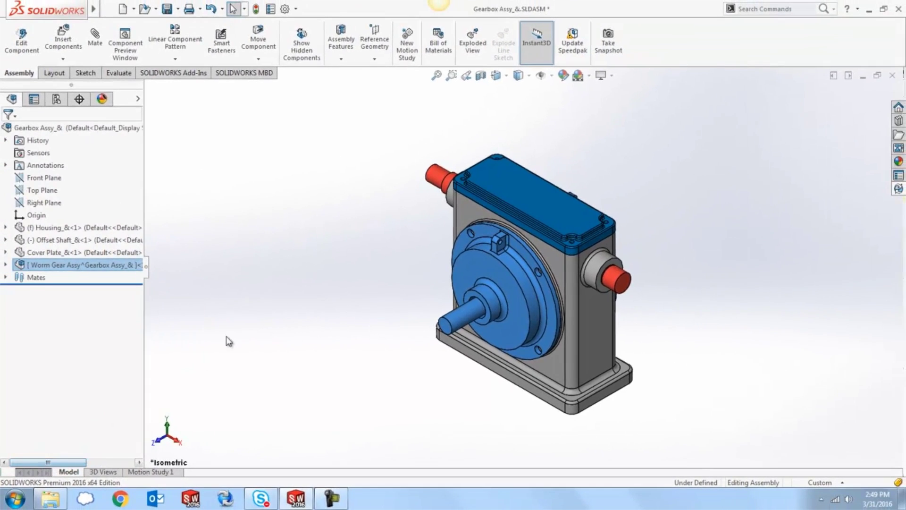
Step: Save all modified documents, keeping Worm Gear Assy stored internally inside the gearbox assembly
{"action": "left_click", "coordinate": [227, 337]}
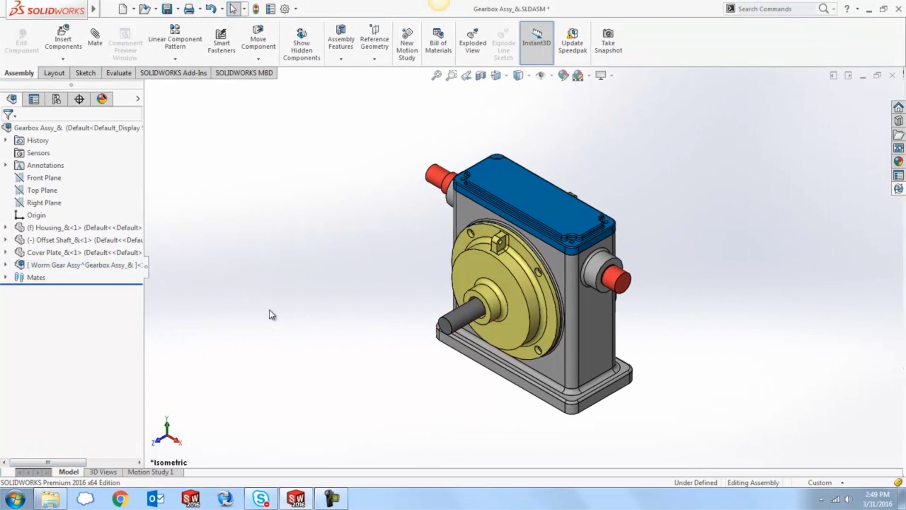
{"action": "left_click", "coordinate": [167, 9]}
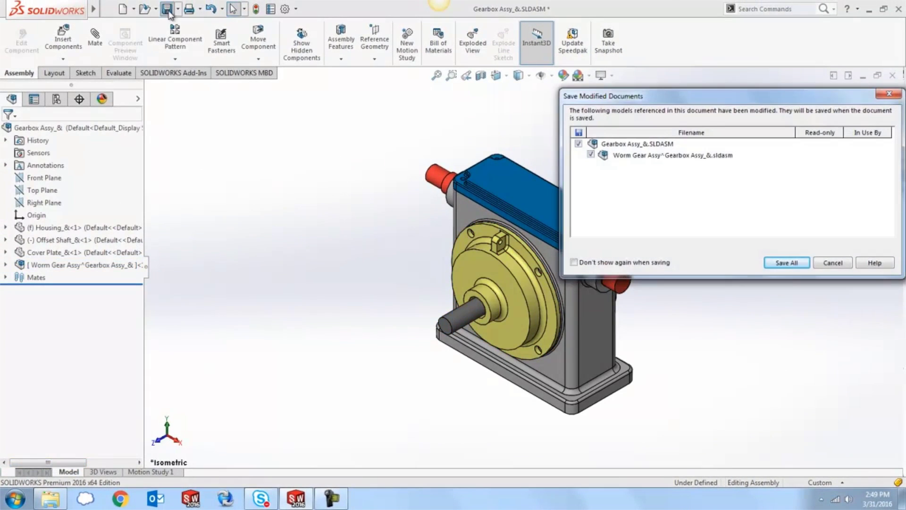
{"action": "left_click_drag", "start_coordinate": [680, 101], "coordinate": [428, 109]}
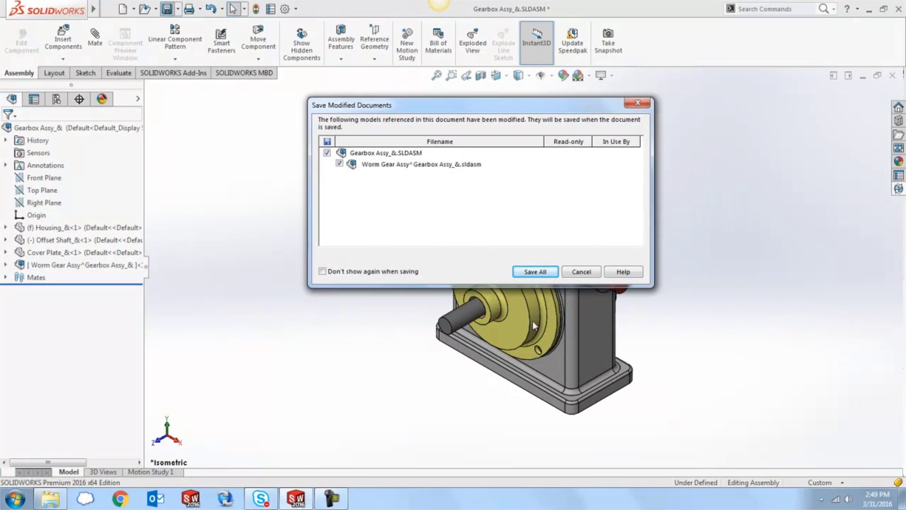
{"action": "left_click", "coordinate": [533, 272]}
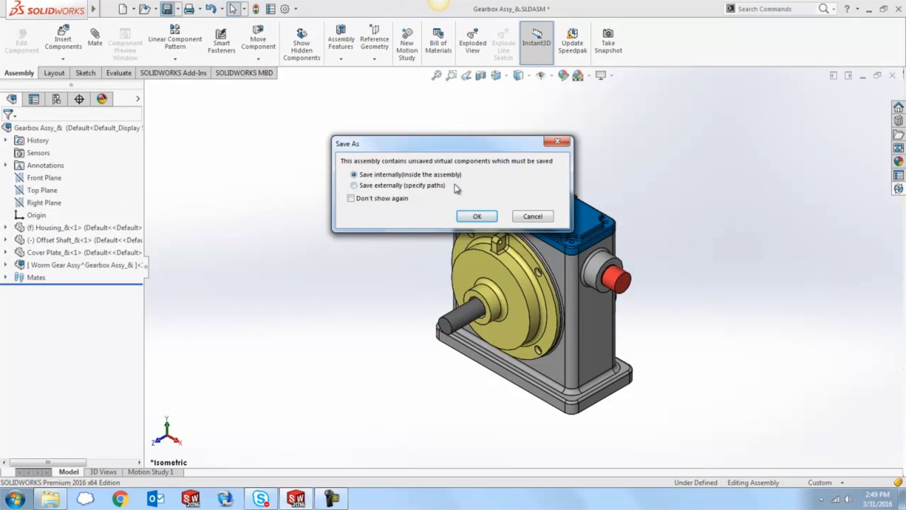
{"action": "left_click", "coordinate": [472, 217]}
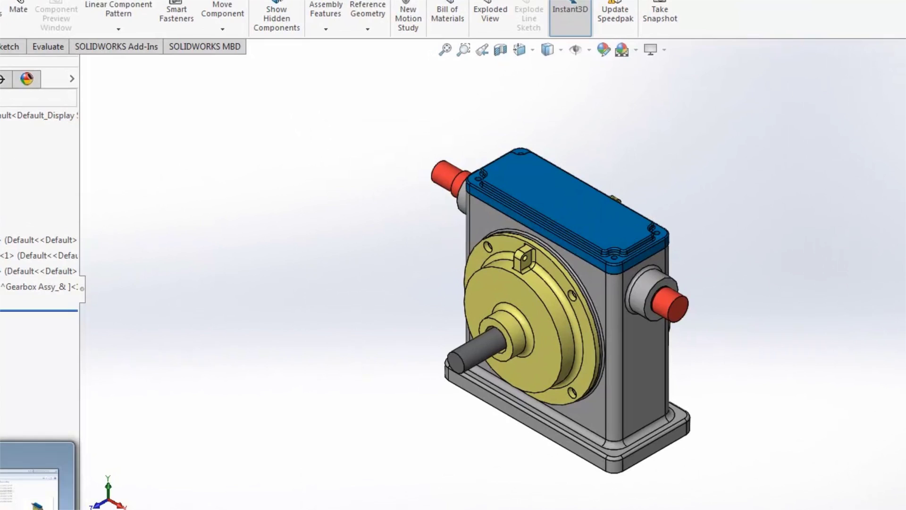
{"action": "left_click", "coordinate": [38, 500]}
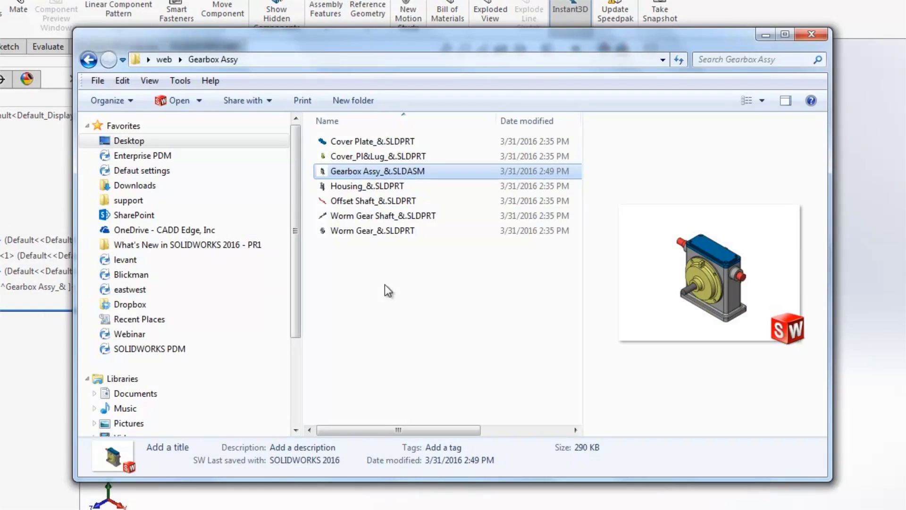
Step: Check that the Gearbox Assy folder lists seven files and no separate Worm Gear Assy file
{"action": "left_click", "coordinate": [392, 313]}
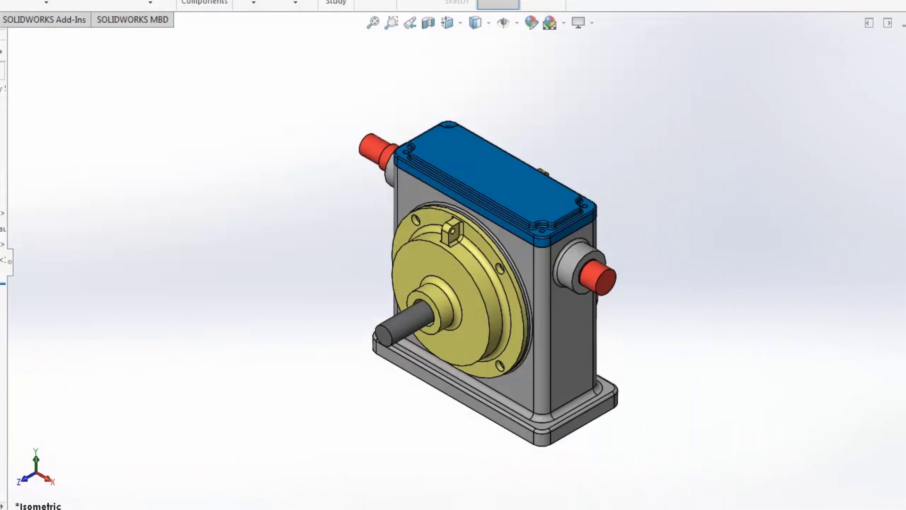
{"action": "key", "text": "alt+f"}
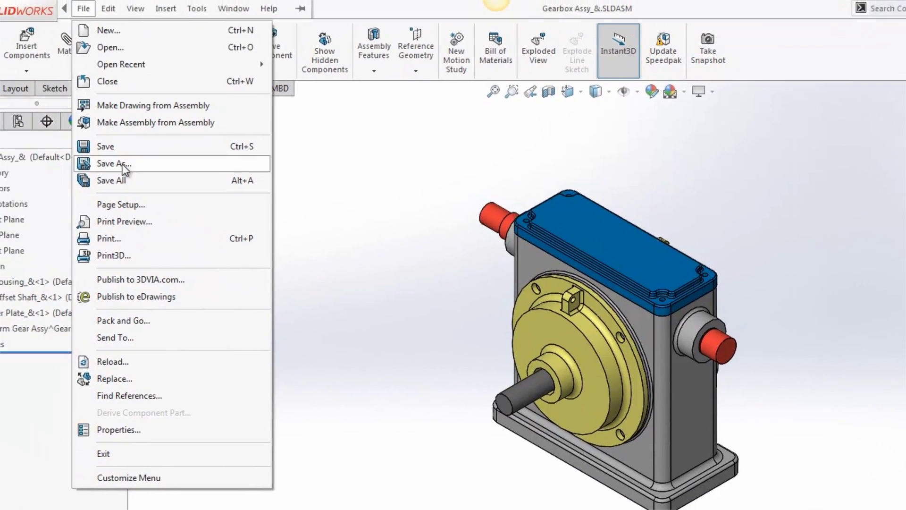
{"action": "left_click", "coordinate": [22, 327]}
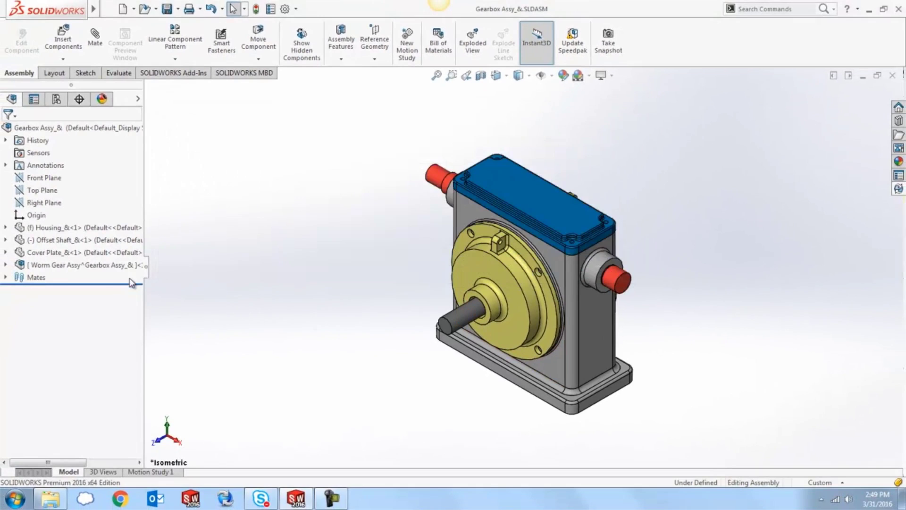
{"action": "left_click", "coordinate": [74, 264]}
Step: Save Worm Gear Assy alone as external file Worm Gear Assy.sldasm, then resave the gearbox
{"action": "right_click", "coordinate": [74, 265]}
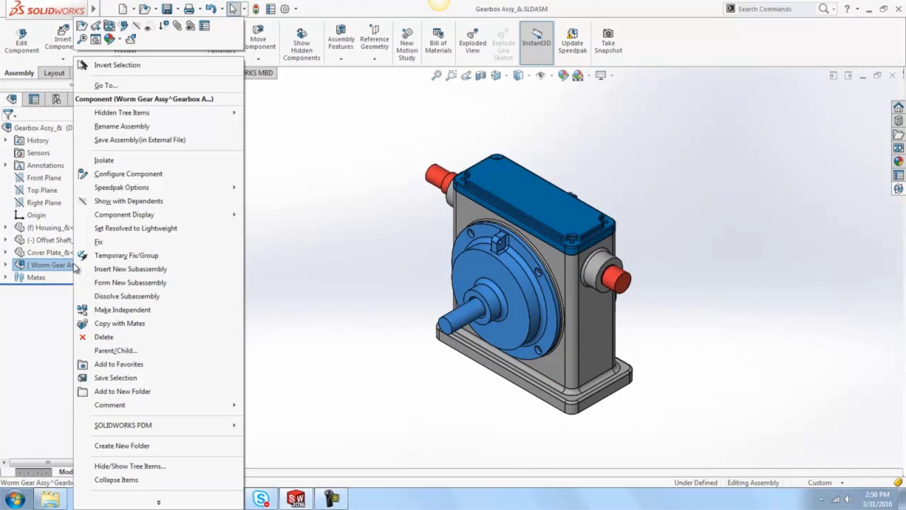
{"action": "left_click", "coordinate": [117, 140]}
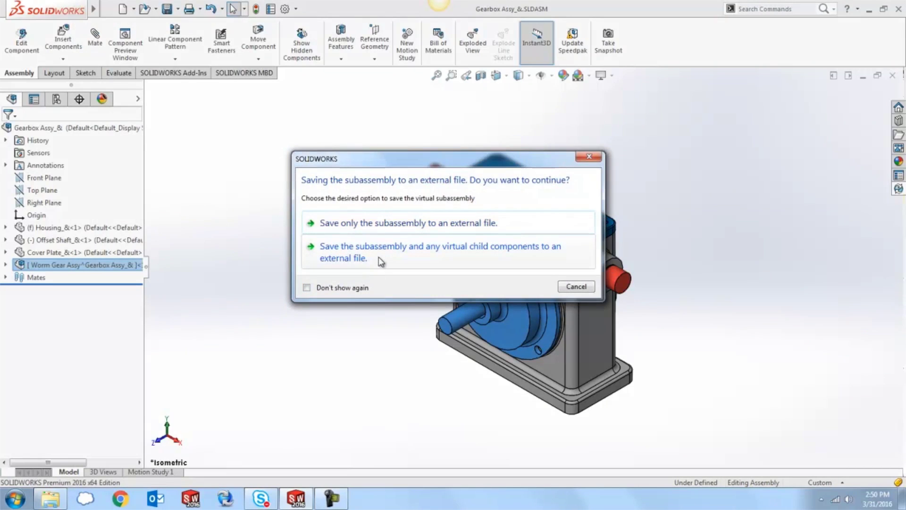
{"action": "left_click", "coordinate": [393, 228]}
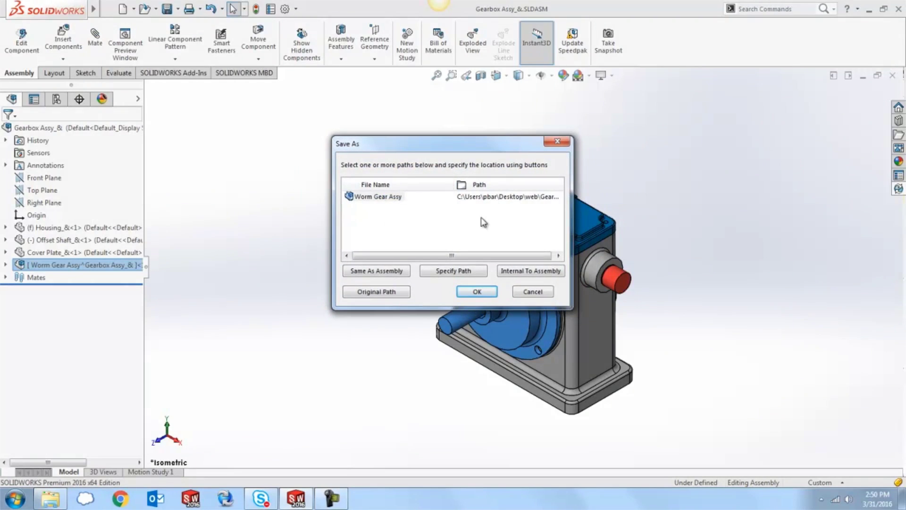
{"action": "left_click", "coordinate": [477, 291]}
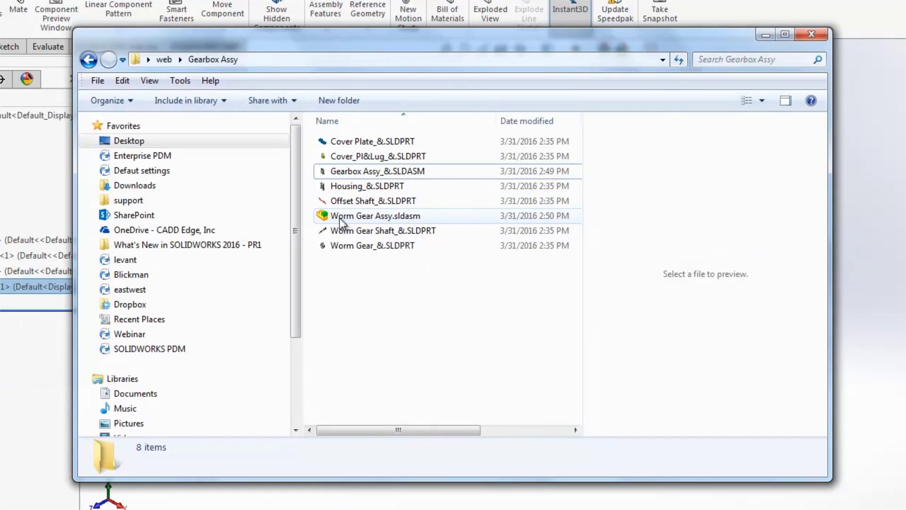
{"action": "key", "text": "alt+F4"}
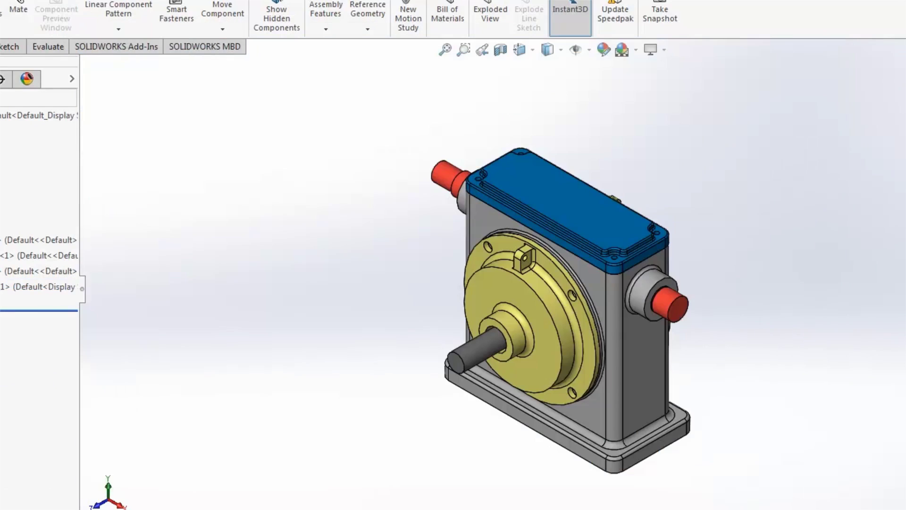
{"action": "left_click", "coordinate": [166, 5]}
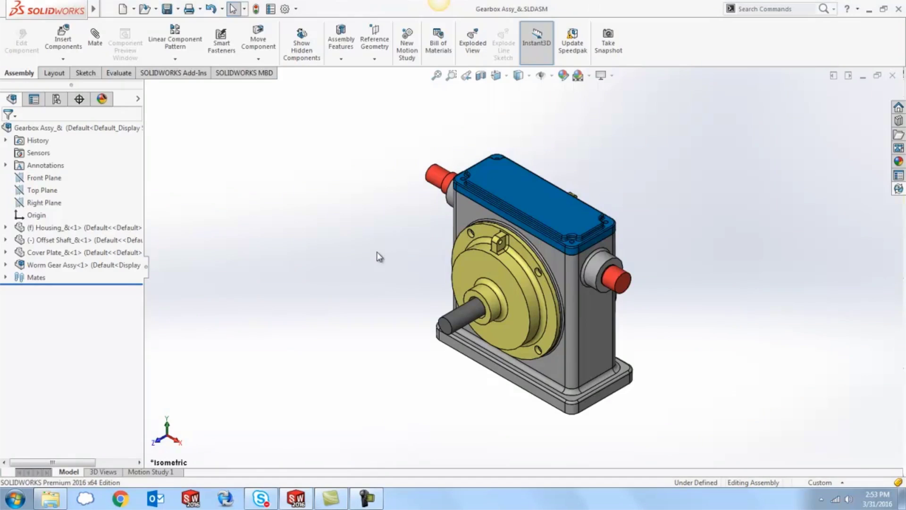
Step: Open the Gripe Grinder assembly from the Recent Documents list
{"action": "key", "text": "r"}
{"action": "left_click", "coordinate": [390, 148]}
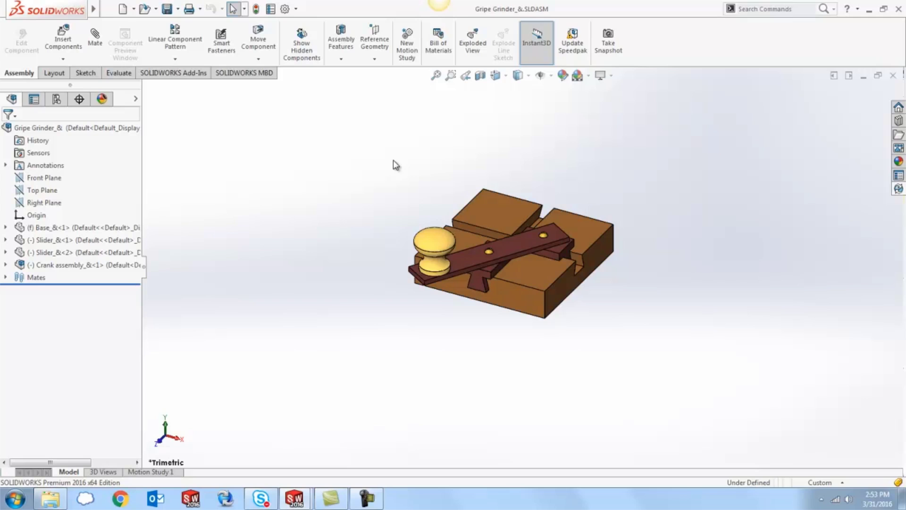
Step: Make Crank assembly and all its child parts virtual, becoming Copy of Crank assembly_&
{"action": "mouse_move", "coordinate": [66, 270]}
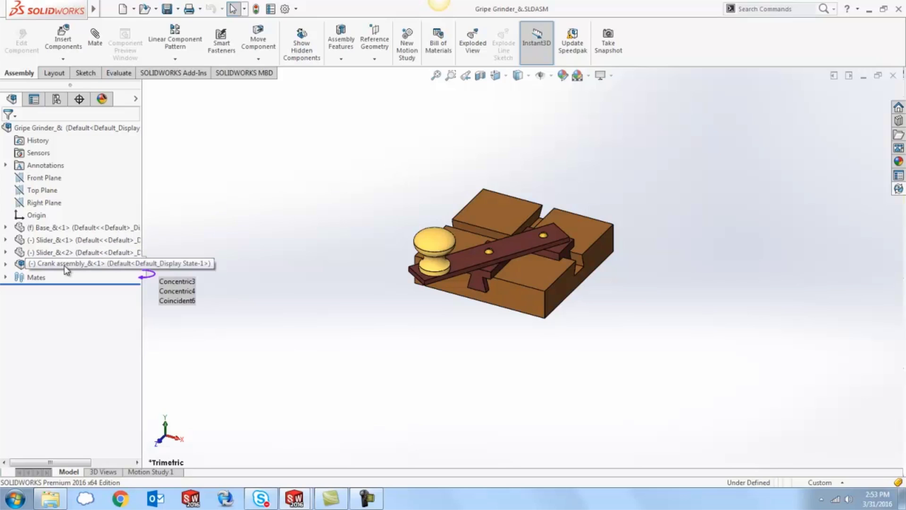
{"action": "right_click", "coordinate": [80, 233]}
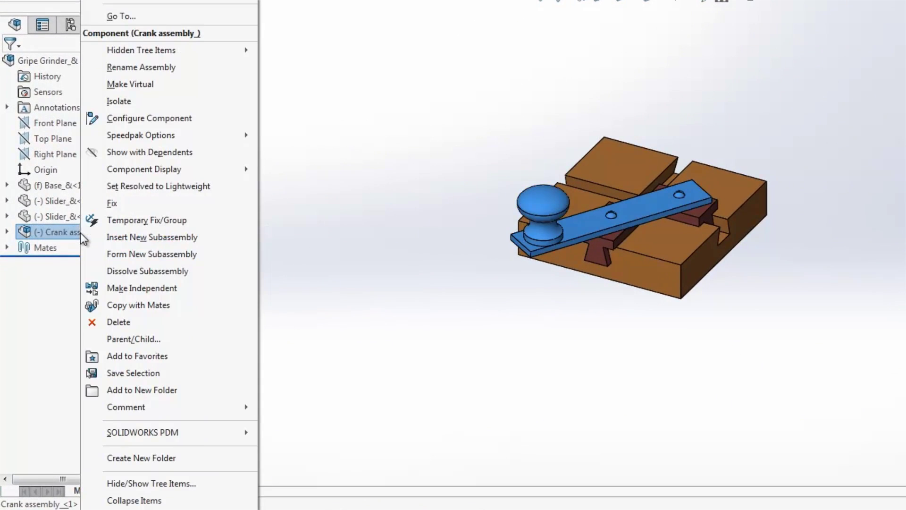
{"action": "left_click", "coordinate": [130, 84]}
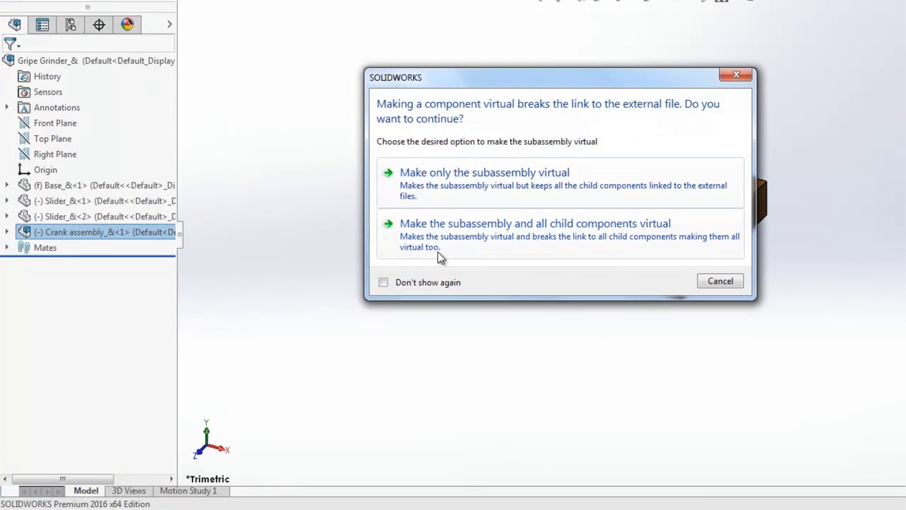
{"action": "left_click", "coordinate": [451, 228]}
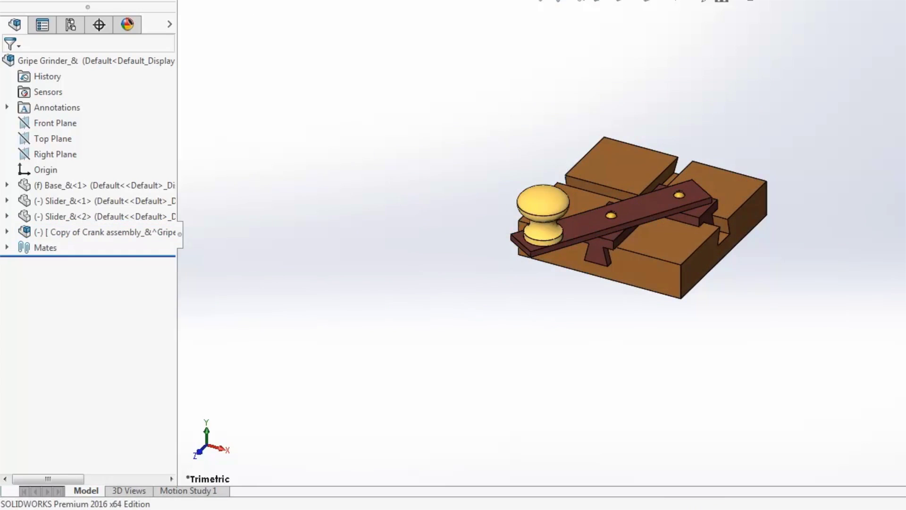
{"action": "key", "text": "alt+f"}
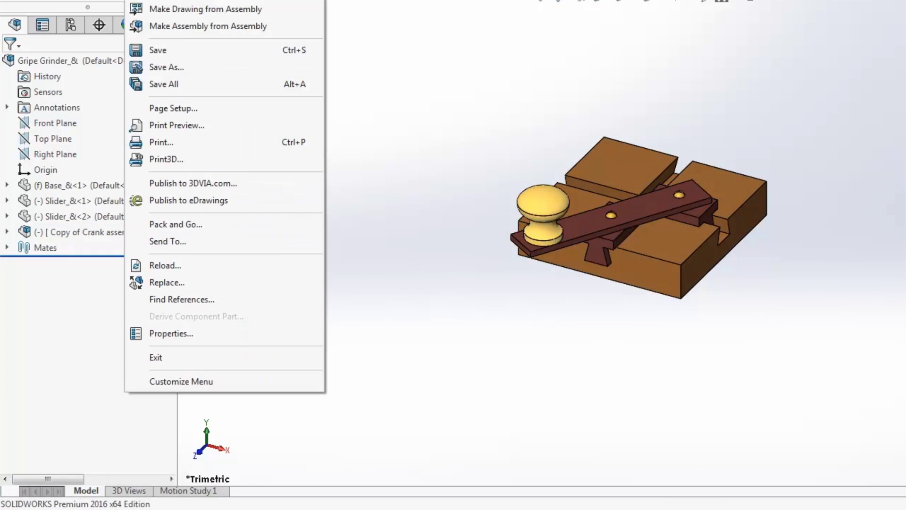
Step: Review the assembly's file references, then save all with virtual crank components stored internally
{"action": "left_click", "coordinate": [196, 299]}
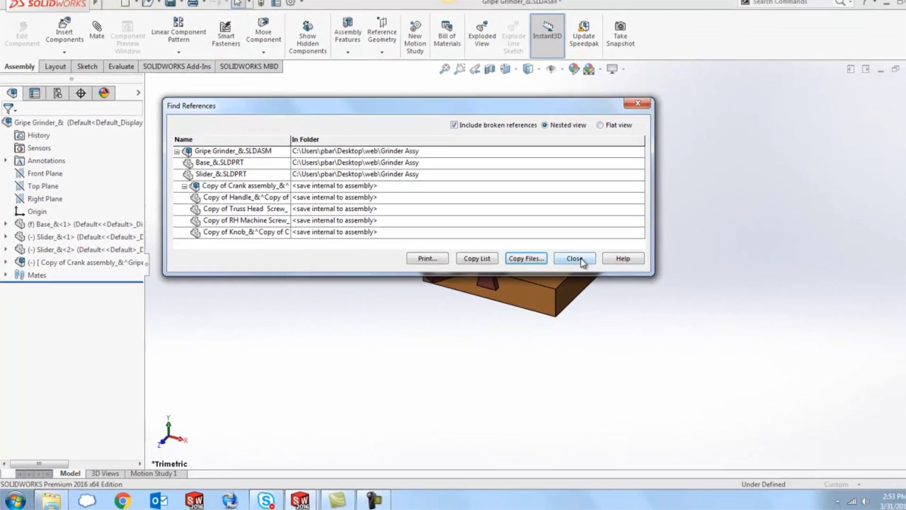
{"action": "left_click", "coordinate": [704, 227]}
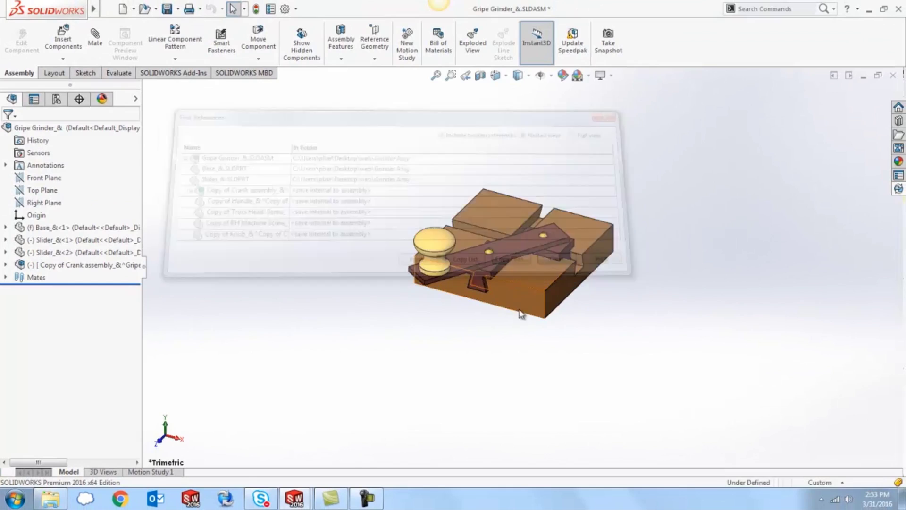
{"action": "left_click", "coordinate": [167, 9]}
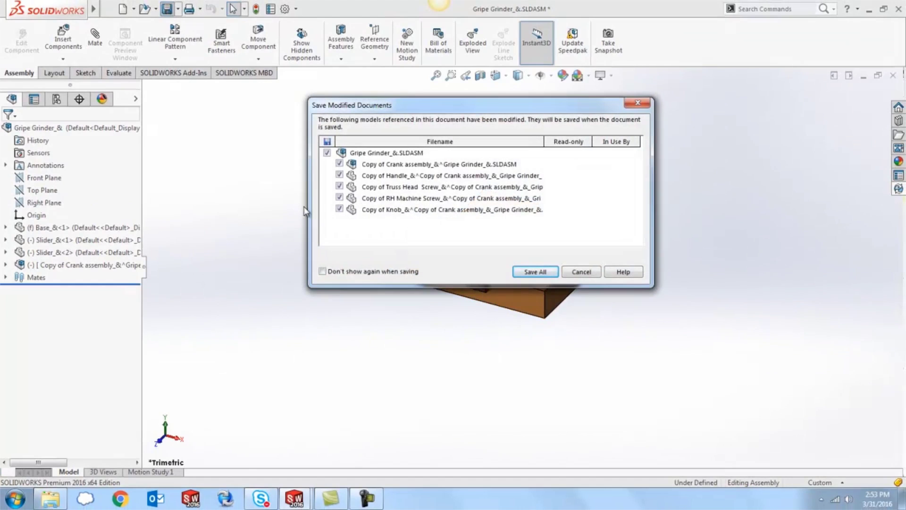
{"action": "left_click", "coordinate": [535, 272]}
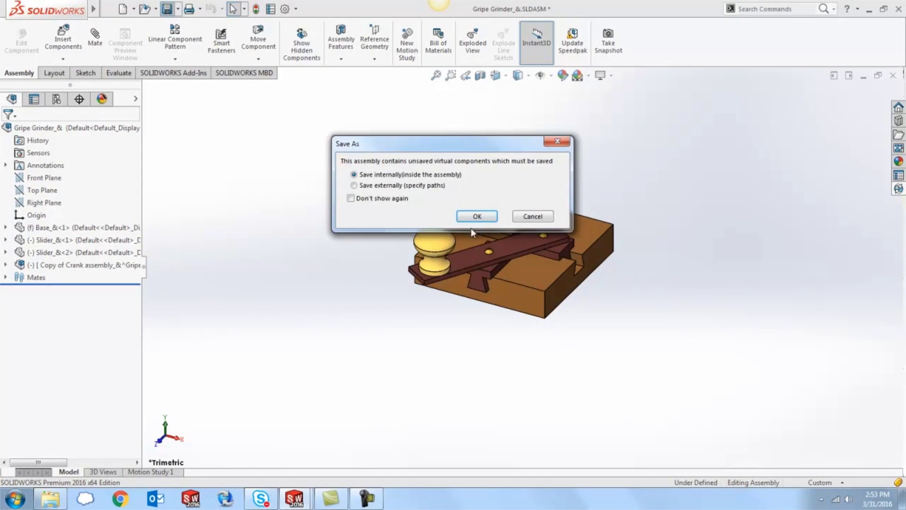
{"action": "left_click", "coordinate": [486, 218]}
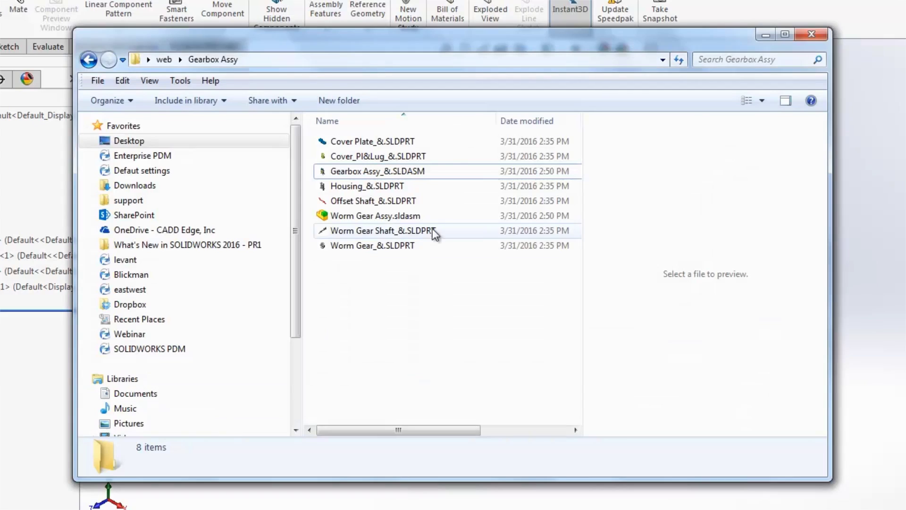
Step: In the web > Grinder Assy folder, move Knob_&.SLDPRT to the Recycle Bin
{"action": "left_click", "coordinate": [165, 60]}
{"action": "left_click", "coordinate": [358, 156]}
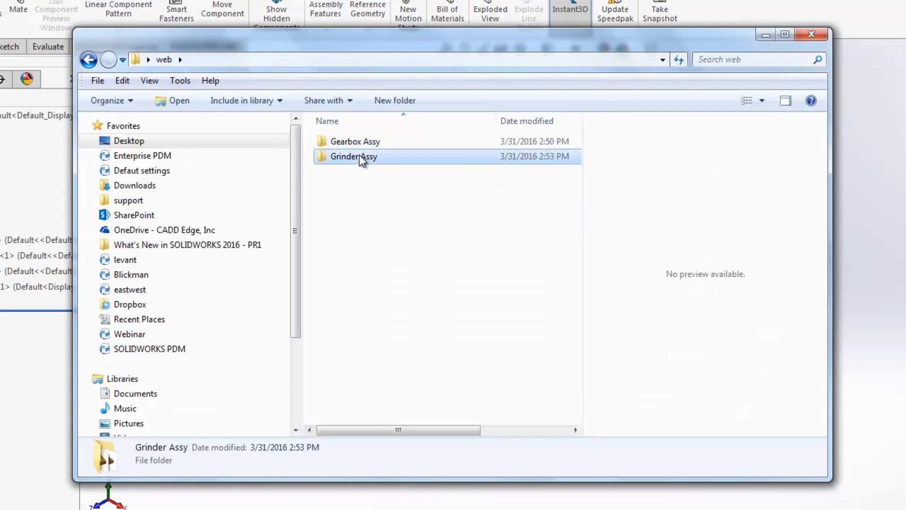
{"action": "double_click", "coordinate": [358, 155]}
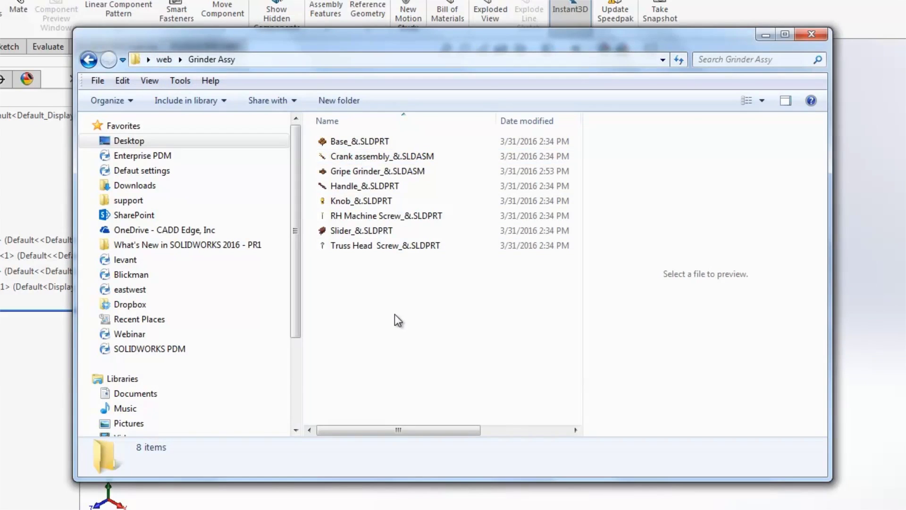
{"action": "left_click", "coordinate": [377, 160]}
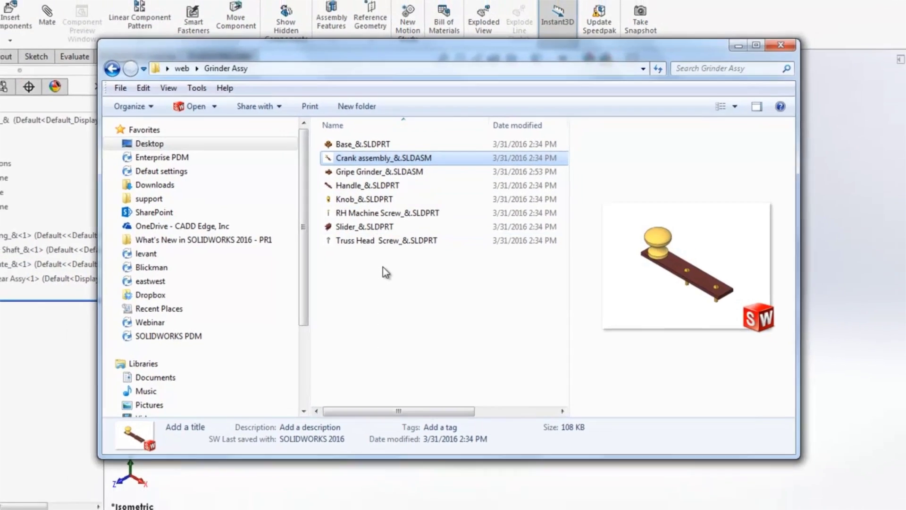
{"action": "left_click", "coordinate": [368, 199]}
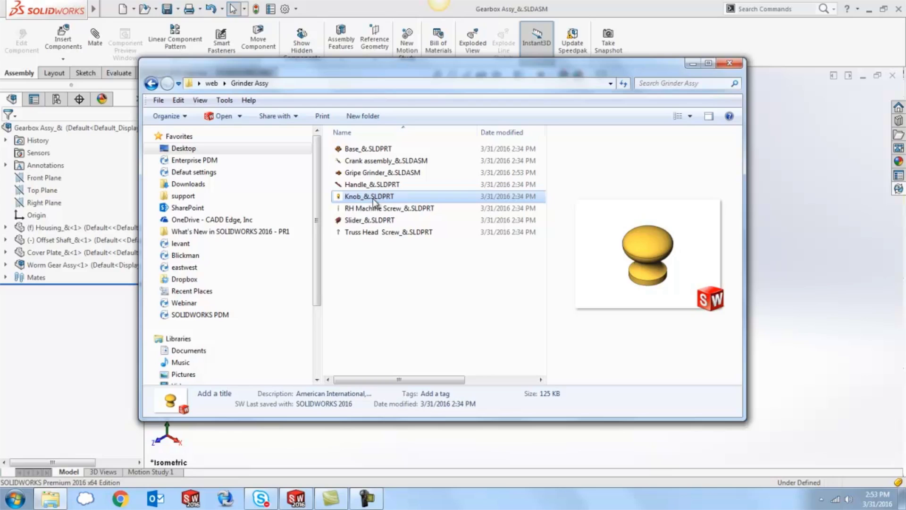
{"action": "key", "text": "Delete"}
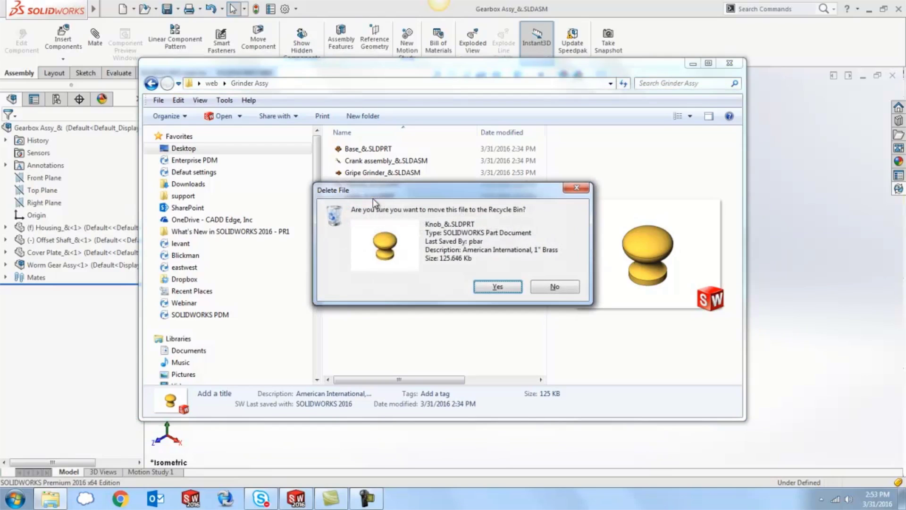
{"action": "left_click", "coordinate": [486, 291]}
{"action": "left_click", "coordinate": [839, 239]}
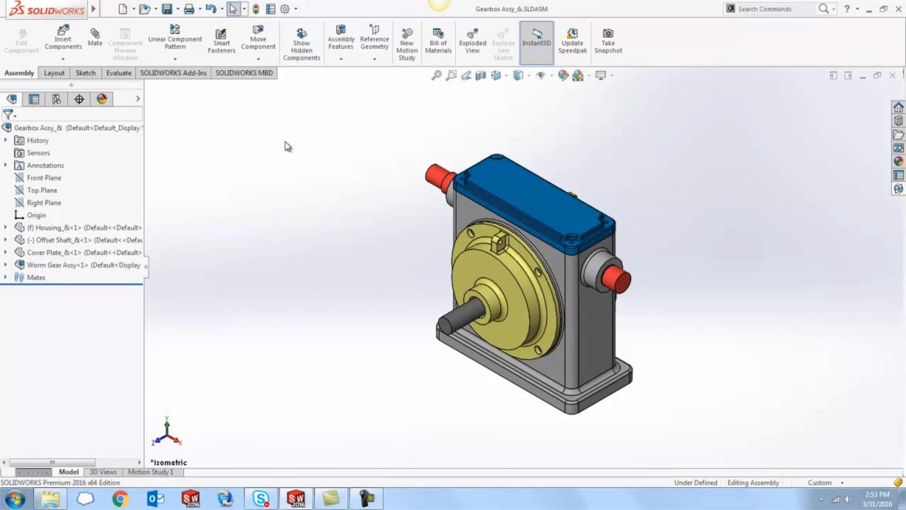
Step: Open Crank assembly to see its knob missing, then select Gripe Grinder_&.SLDASM to open
{"action": "key", "text": "r"}
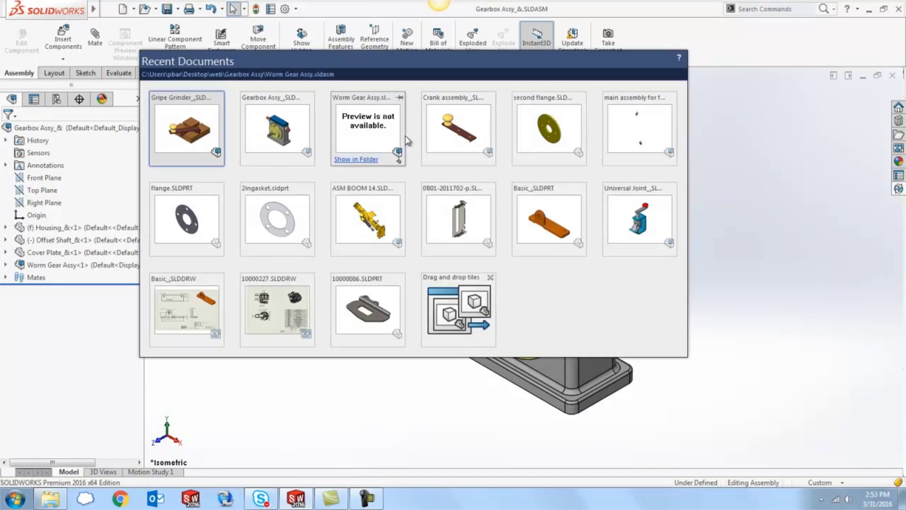
{"action": "left_click", "coordinate": [462, 134]}
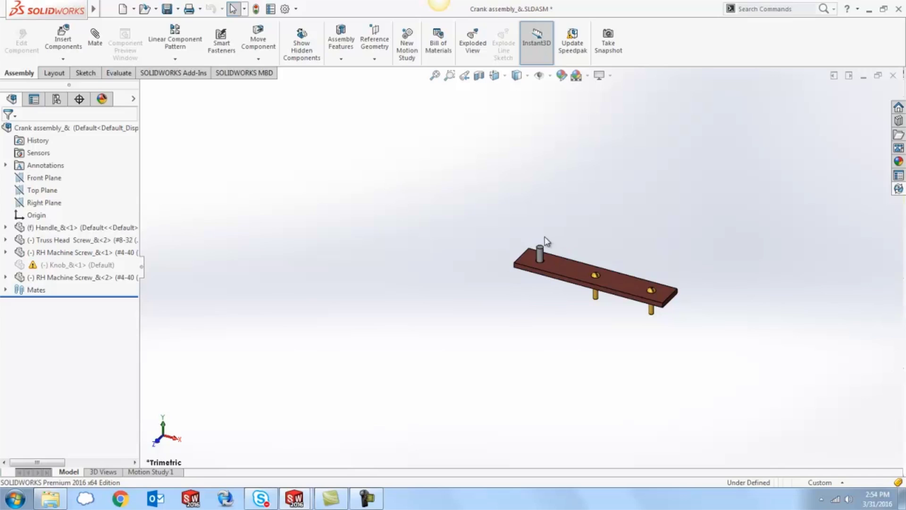
{"action": "left_click", "coordinate": [145, 9]}
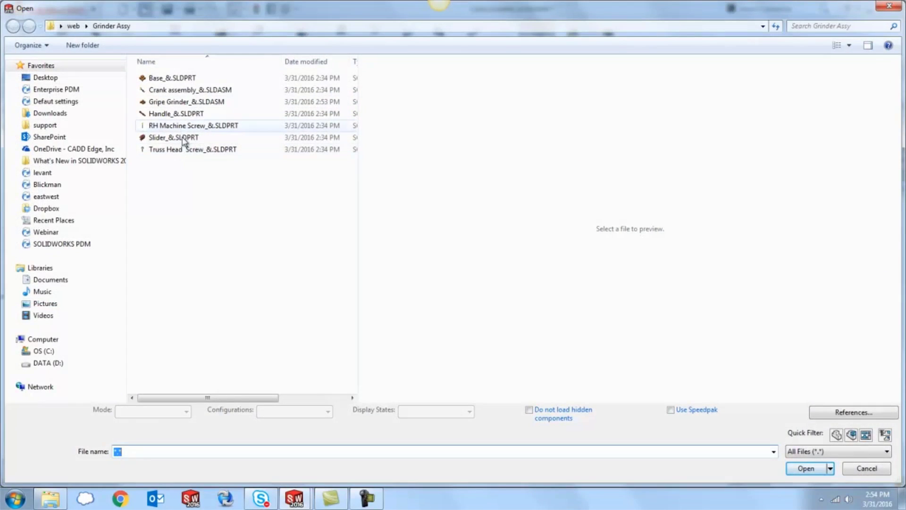
{"action": "left_click", "coordinate": [156, 102]}
Step: Load Gripe Grinder_&.SLDASM, whose internally stored crank still shows the knob
{"action": "left_click", "coordinate": [806, 468]}
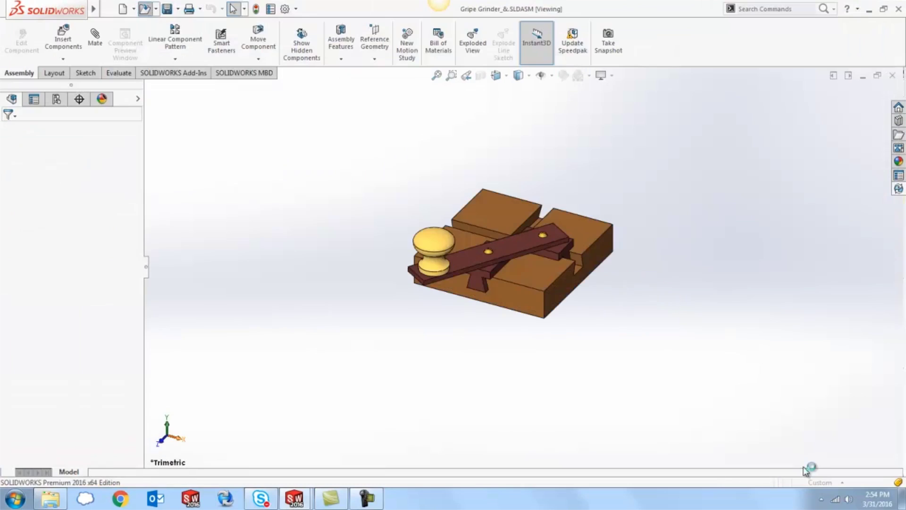